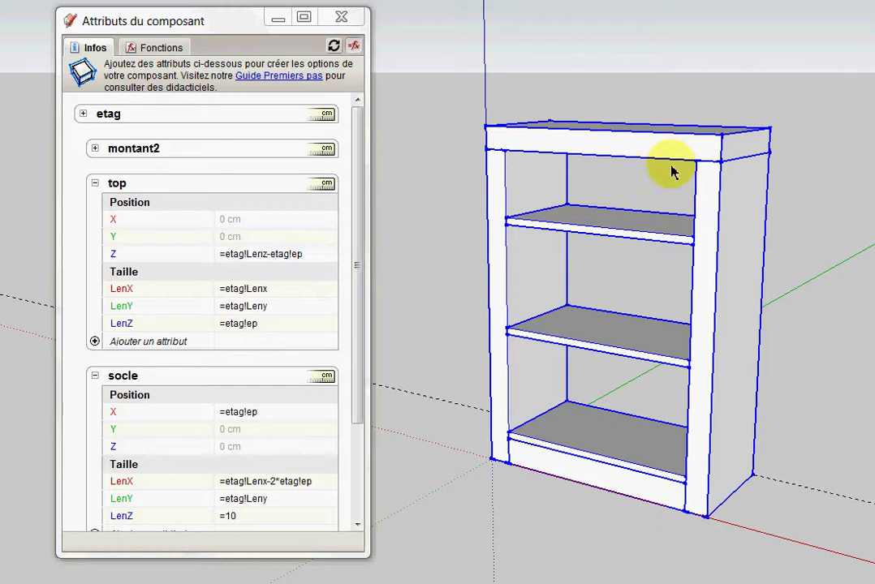
Step: Expand the etag attributes to show its size and custom values ep 8, int 40, soc 10 cm
{"action": "left_click", "coordinate": [83, 114]}
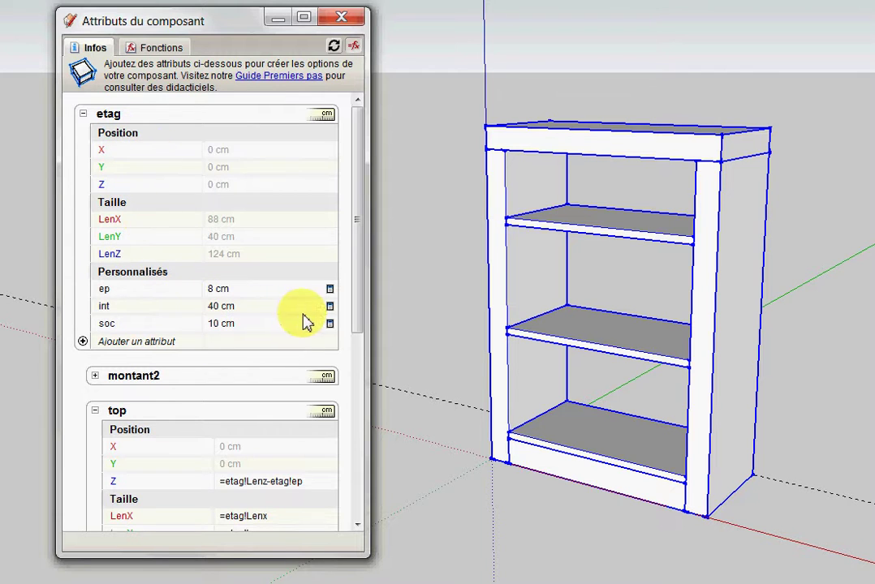
Step: Give etag a ScaleTool attribute with X, all plane and uniform scaling disabled, leaving Y and Z
{"action": "left_click", "coordinate": [83, 341]}
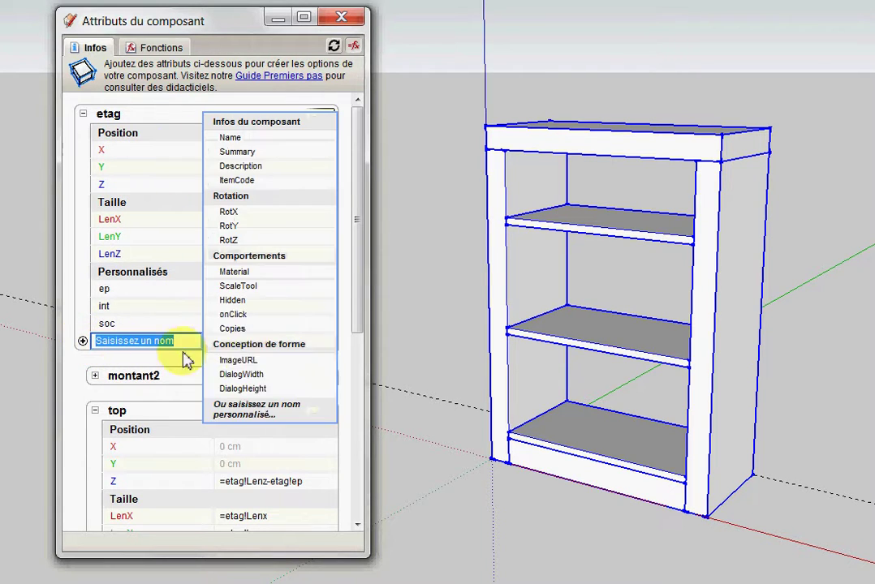
{"action": "left_click", "coordinate": [264, 287]}
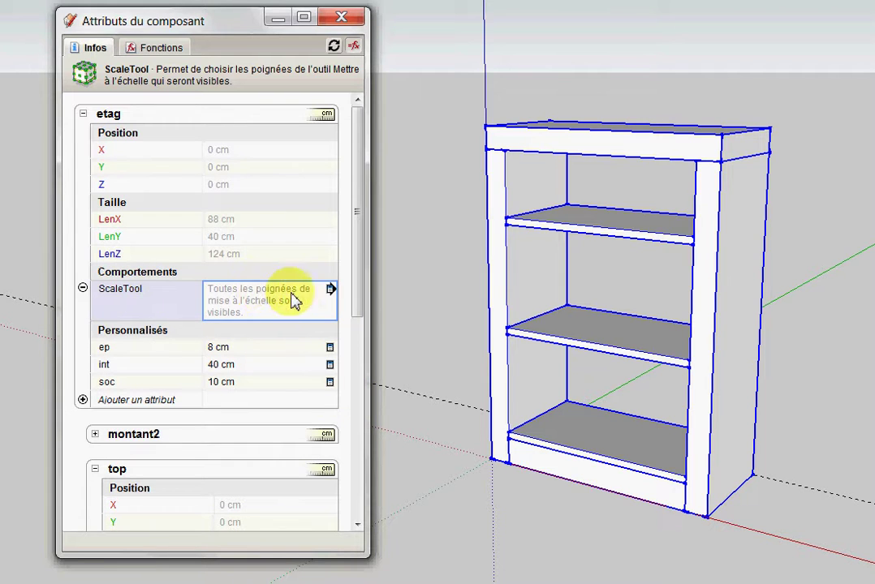
{"action": "left_click", "coordinate": [332, 291]}
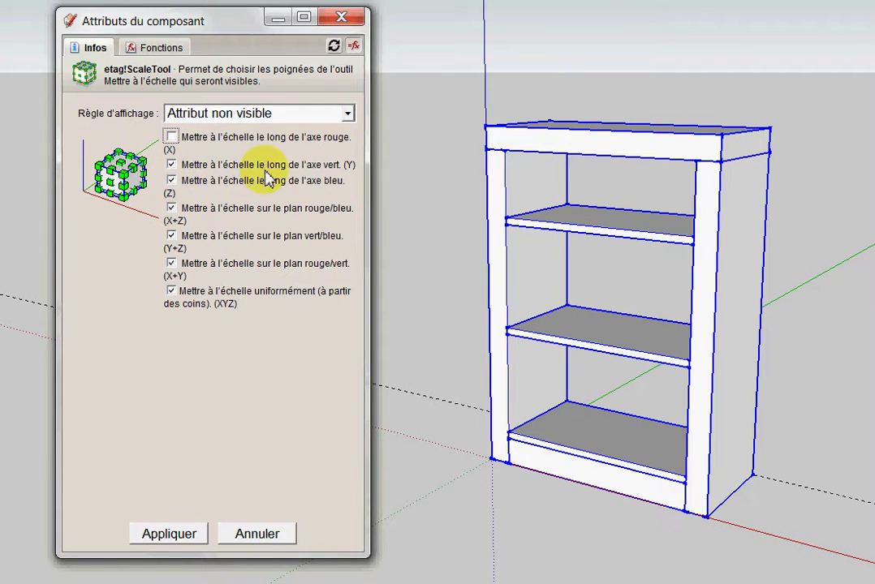
{"action": "left_click", "coordinate": [173, 209]}
{"action": "left_click", "coordinate": [172, 236]}
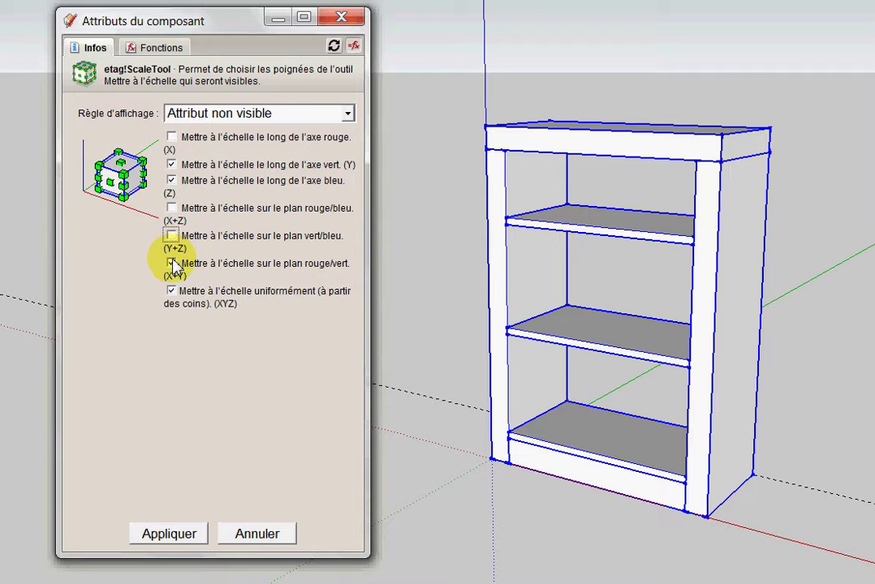
{"action": "left_click", "coordinate": [172, 264]}
{"action": "left_click", "coordinate": [172, 290]}
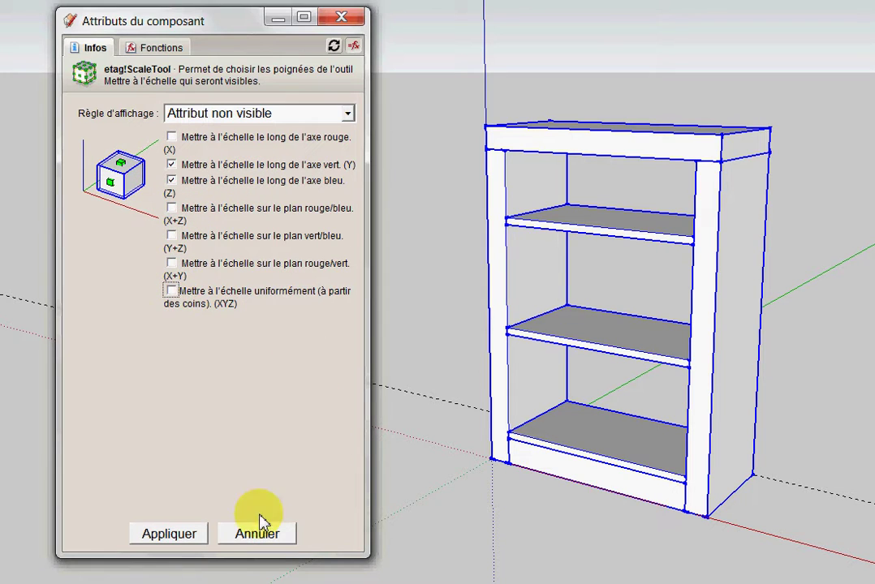
{"action": "left_click", "coordinate": [192, 538]}
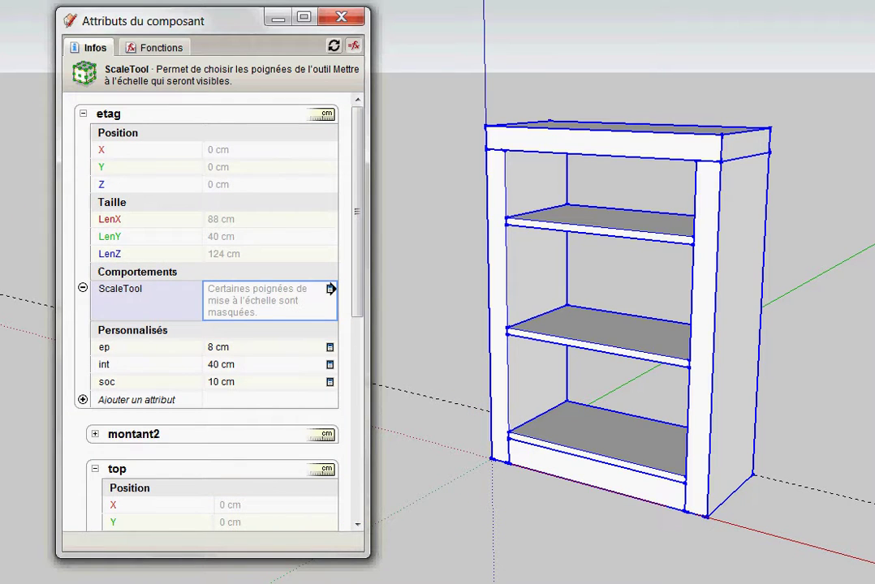
Step: Scale the bookcase to 142.6 cm tall and 35.2 cm deep, keeping the 88 cm width
{"action": "key", "text": "s"}
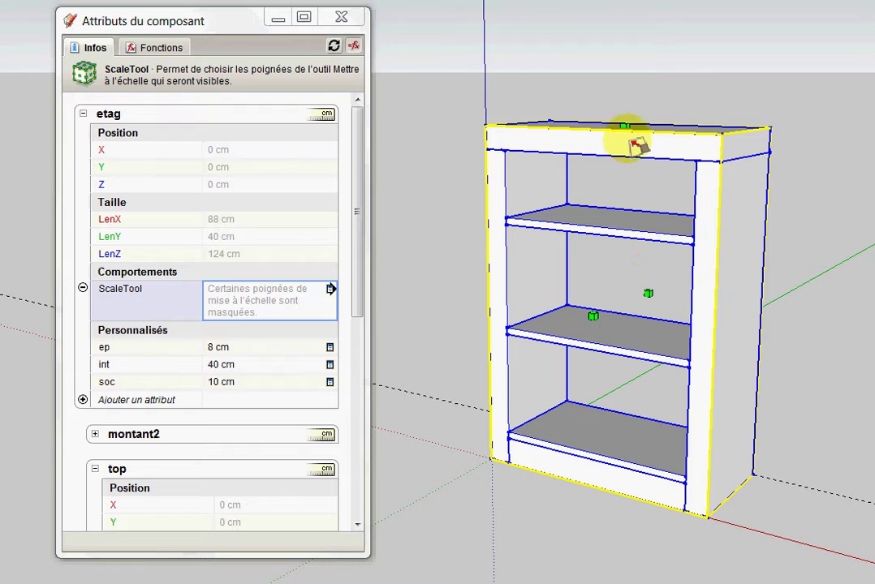
{"action": "left_click_drag", "start_coordinate": [623, 128], "coordinate": [641, 80]}
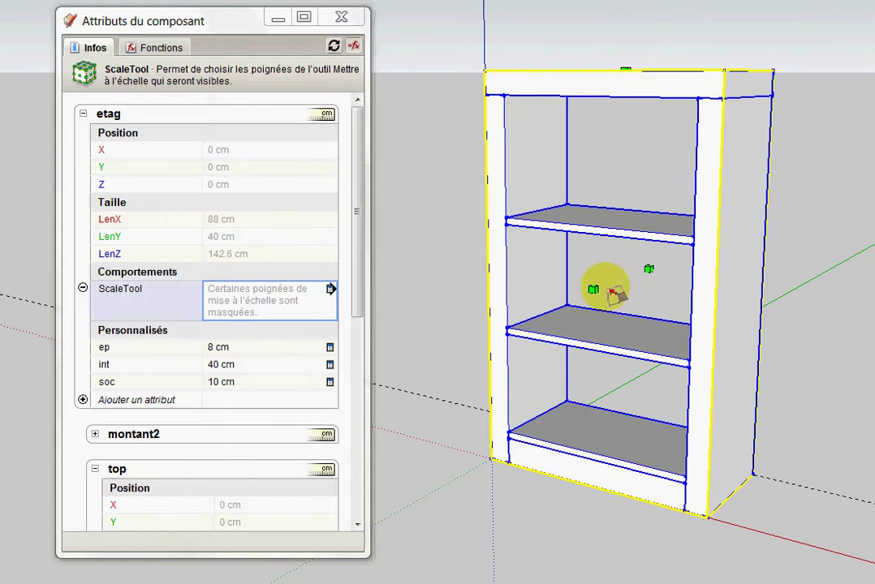
{"action": "left_click_drag", "start_coordinate": [594, 288], "coordinate": [662, 286]}
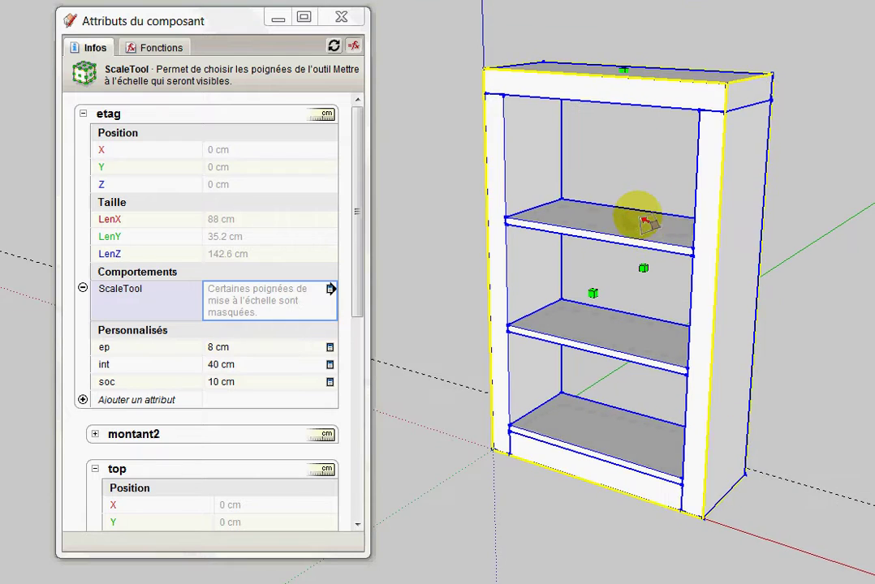
{"action": "scroll", "coordinate": [644, 220], "scroll_direction": "down", "scroll_amount": 1}
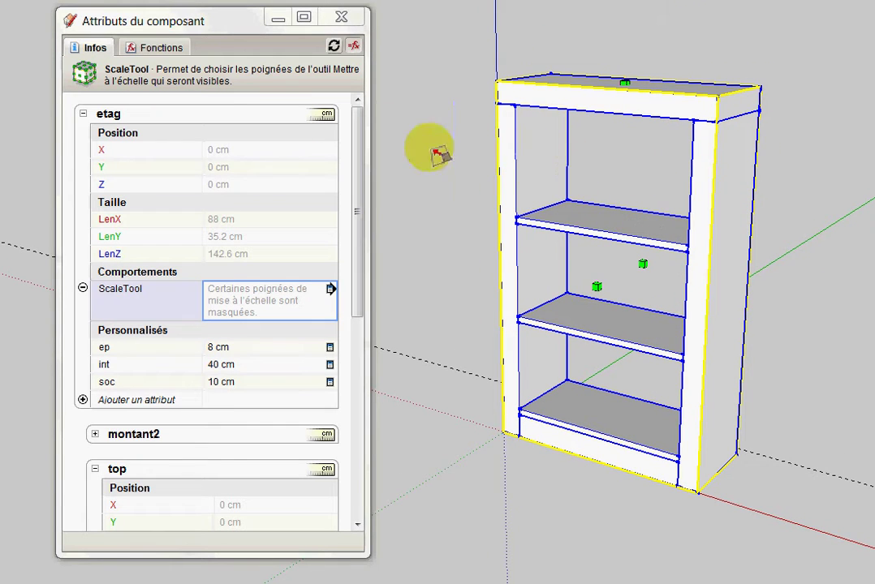
{"action": "key", "text": "space"}
{"action": "left_click", "coordinate": [430, 226]}
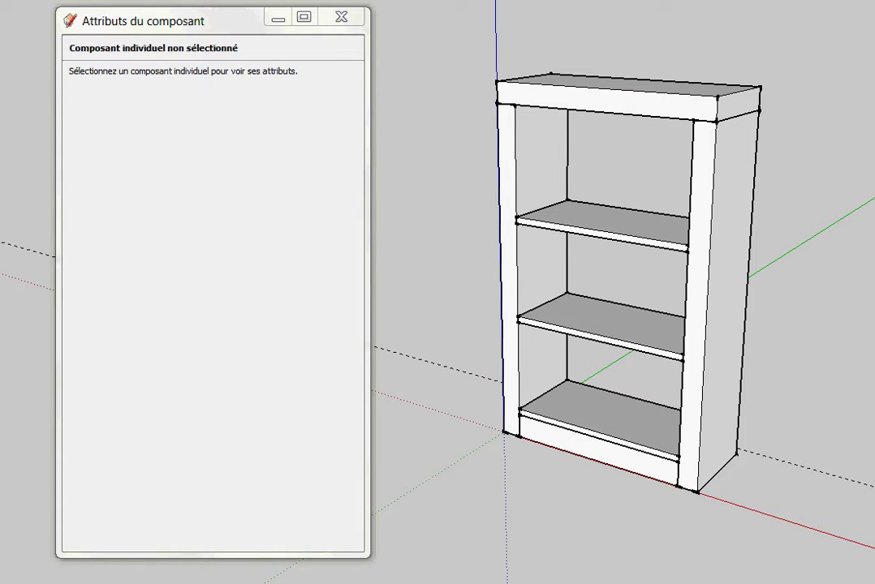
Step: Draw a rectangle along the bookcase's front base and extrude it up to the top
{"action": "key", "text": "r"}
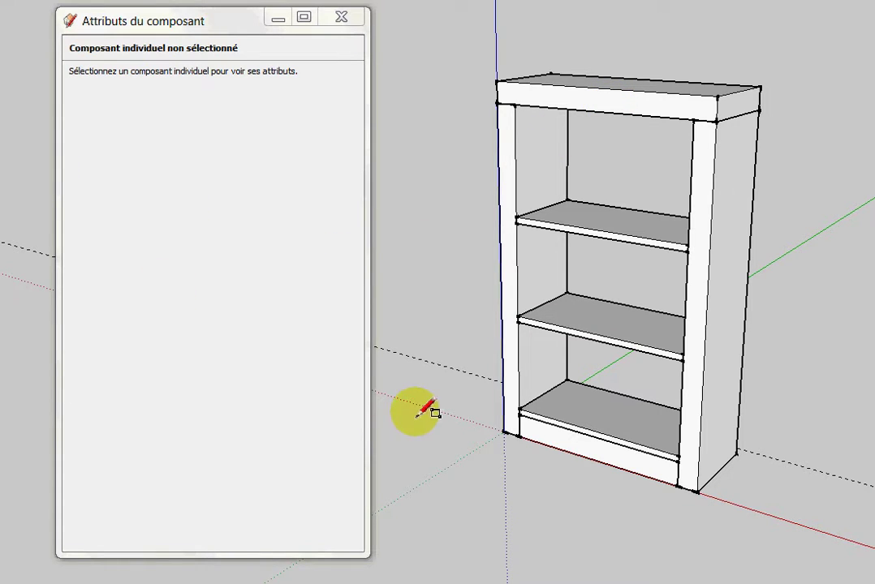
{"action": "left_click", "coordinate": [520, 437]}
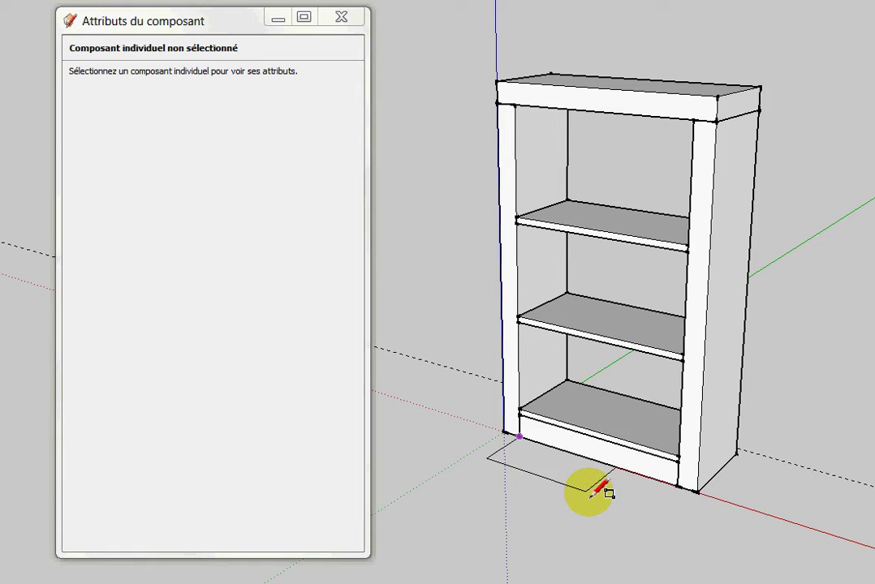
{"action": "left_click", "coordinate": [664, 500]}
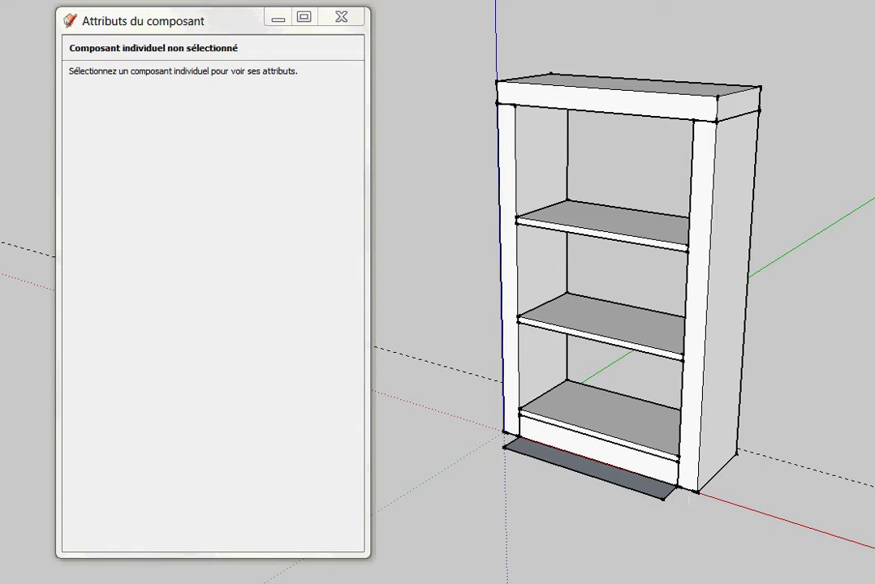
{"action": "key", "text": "p"}
{"action": "left_click_drag", "start_coordinate": [531, 446], "coordinate": [643, 122]}
Step: Raise the panel's bottom above the plinth and recess its front face inside the frame
{"action": "middle_click_drag", "start_coordinate": [610, 404], "coordinate": [654, 406]}
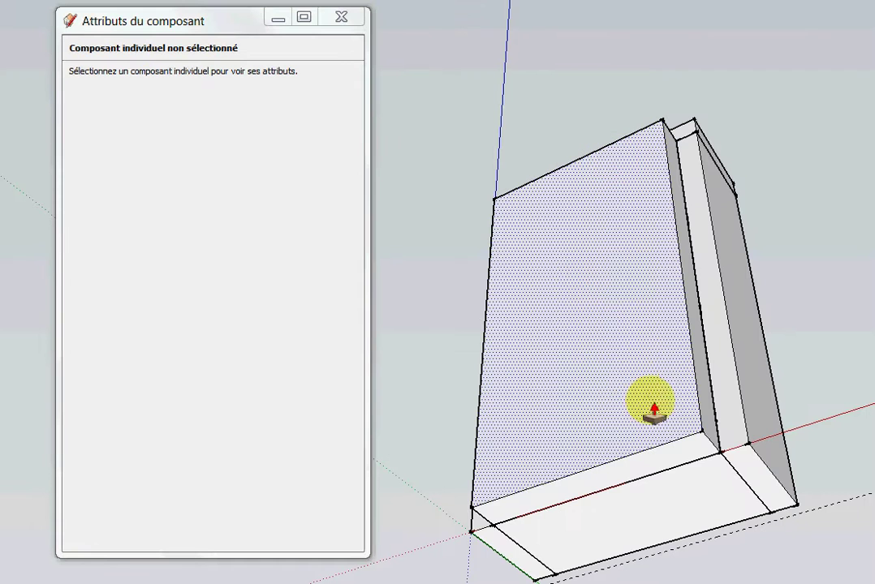
{"action": "mouse_move", "coordinate": [693, 465]}
{"action": "left_mouse_down"}
{"action": "mouse_move", "coordinate": [713, 410]}
{"action": "mouse_move", "coordinate": [707, 415]}
{"action": "left_mouse_up"}
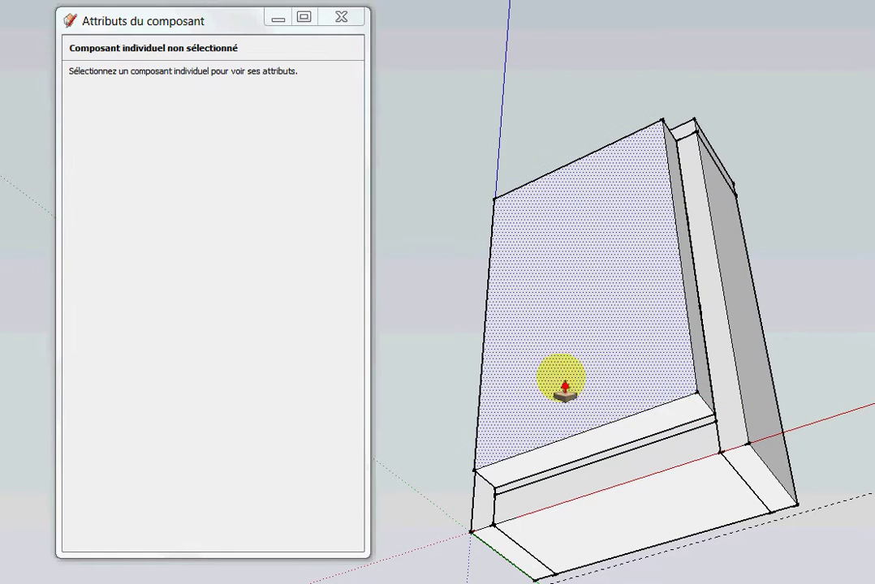
{"action": "left_click_drag", "start_coordinate": [629, 391], "coordinate": [645, 406]}
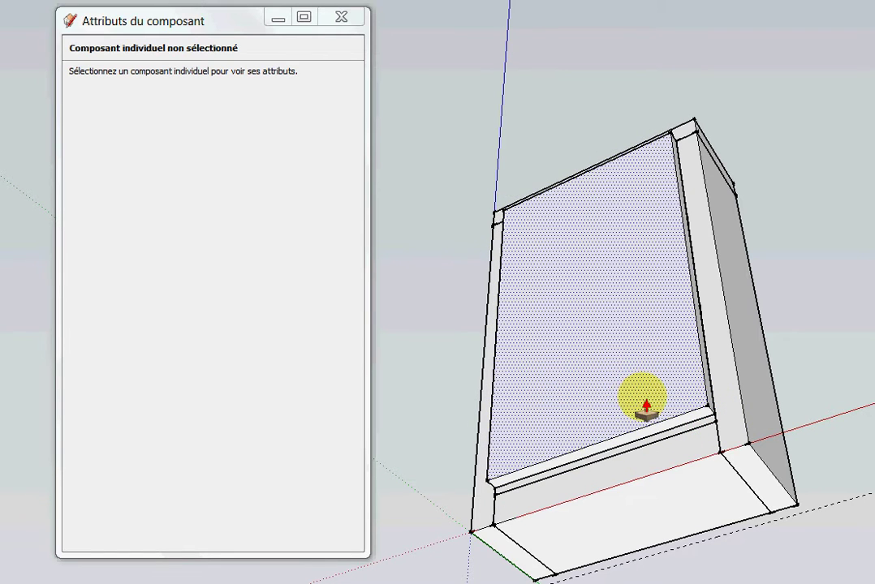
{"action": "mouse_move", "coordinate": [645, 404]}
{"action": "middle_mouse_down"}
{"action": "mouse_move", "coordinate": [596, 430]}
{"action": "mouse_move", "coordinate": [661, 469]}
{"action": "mouse_move", "coordinate": [621, 409]}
{"action": "middle_mouse_up"}
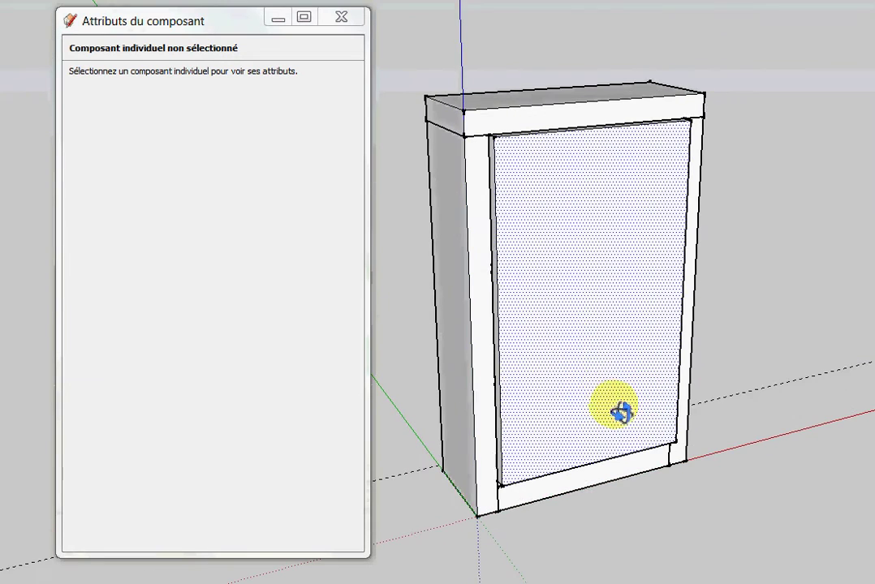
Step: Make the door panel a component named 'porte' with its axes at the door's bottom corner
{"action": "right_click", "coordinate": [538, 357]}
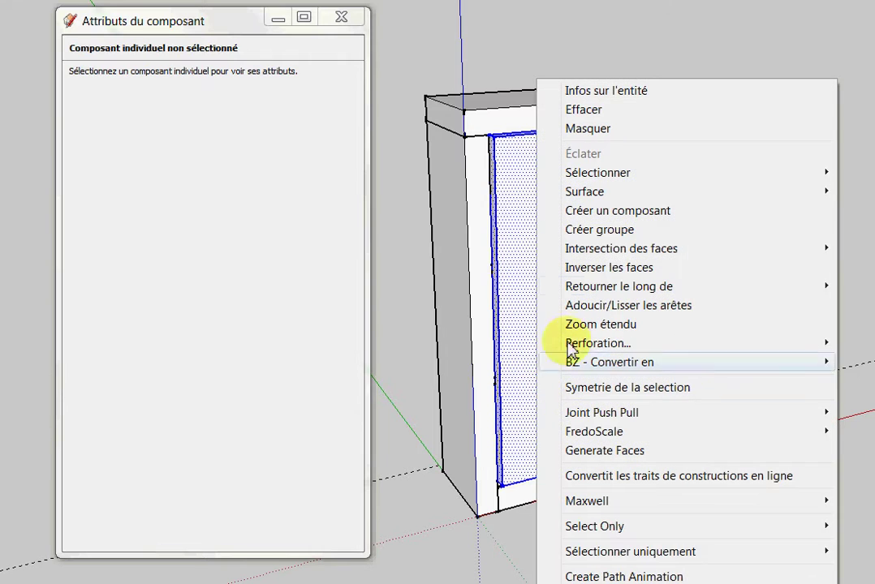
{"action": "left_click", "coordinate": [637, 215]}
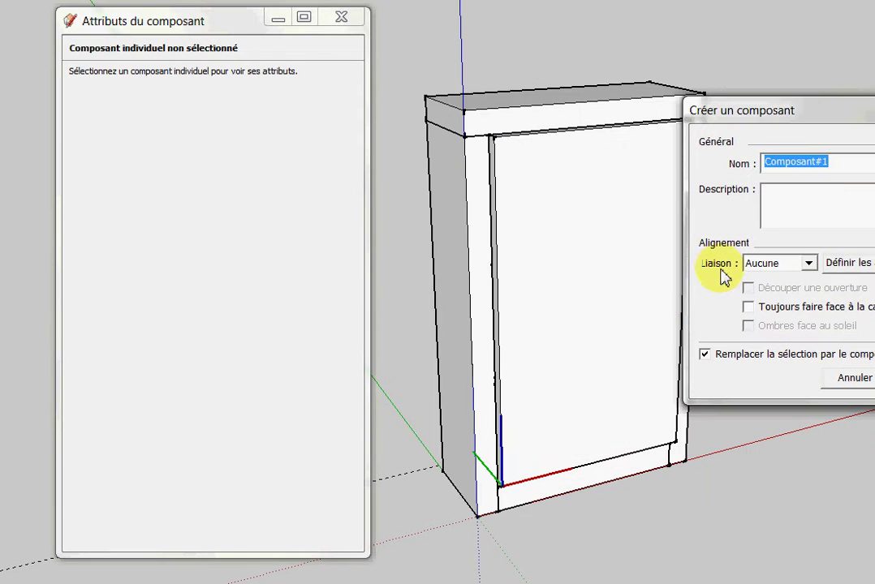
{"action": "left_click", "coordinate": [836, 265]}
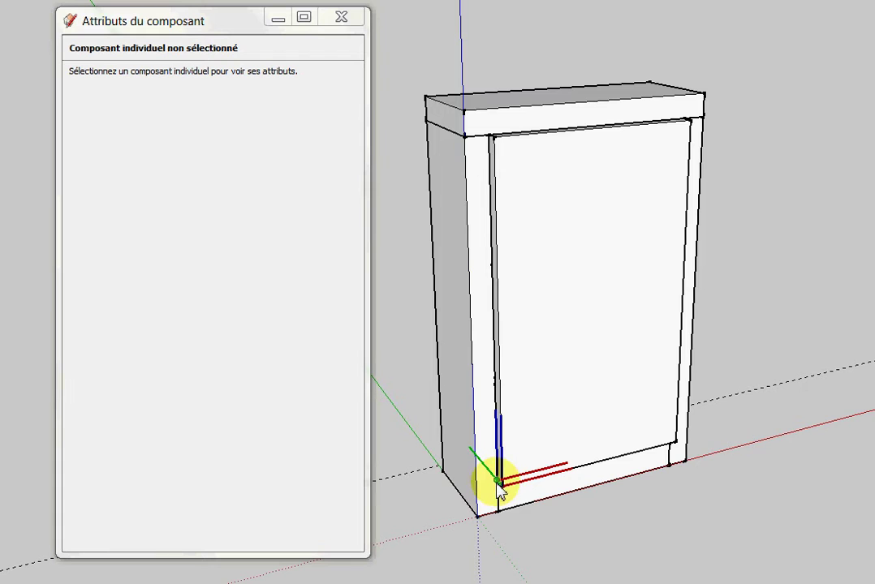
{"action": "middle_click_drag", "start_coordinate": [499, 490], "coordinate": [504, 512]}
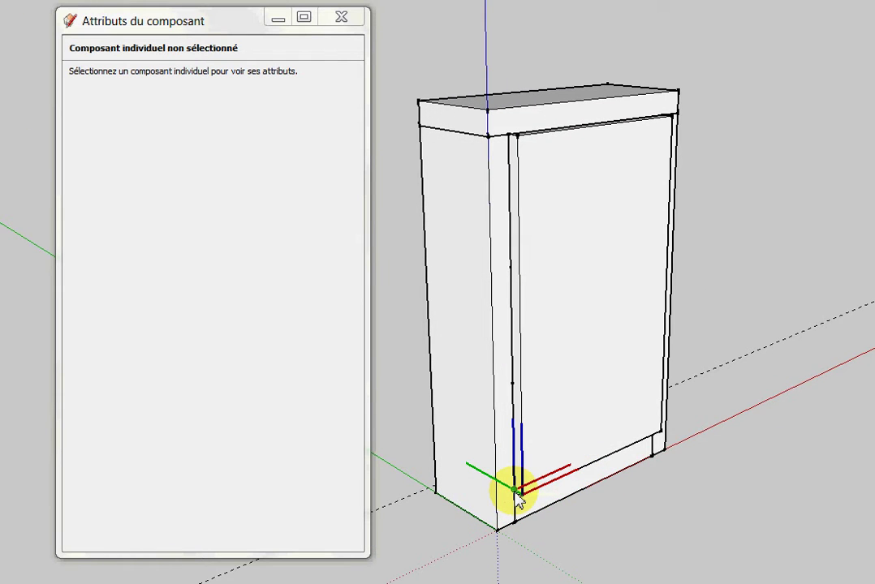
{"action": "left_click", "coordinate": [516, 491]}
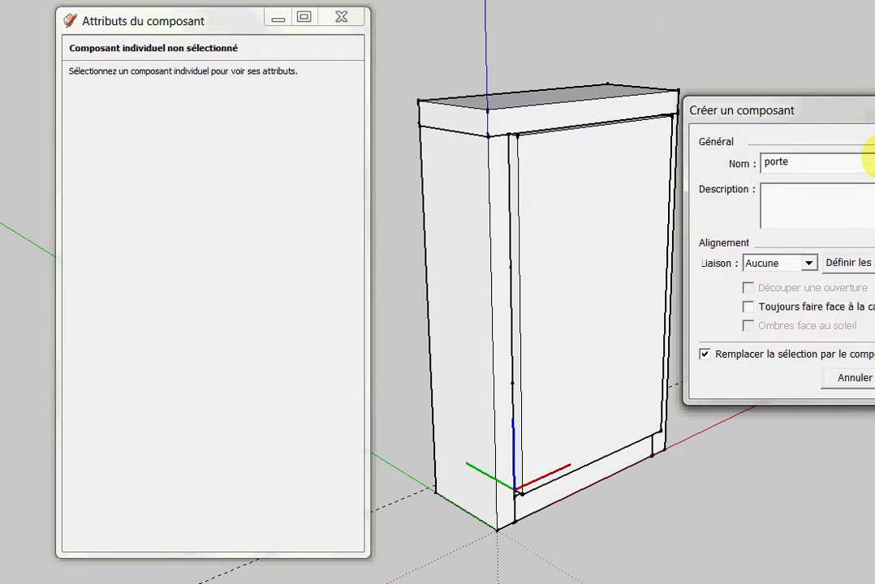
{"action": "key", "text": "Return"}
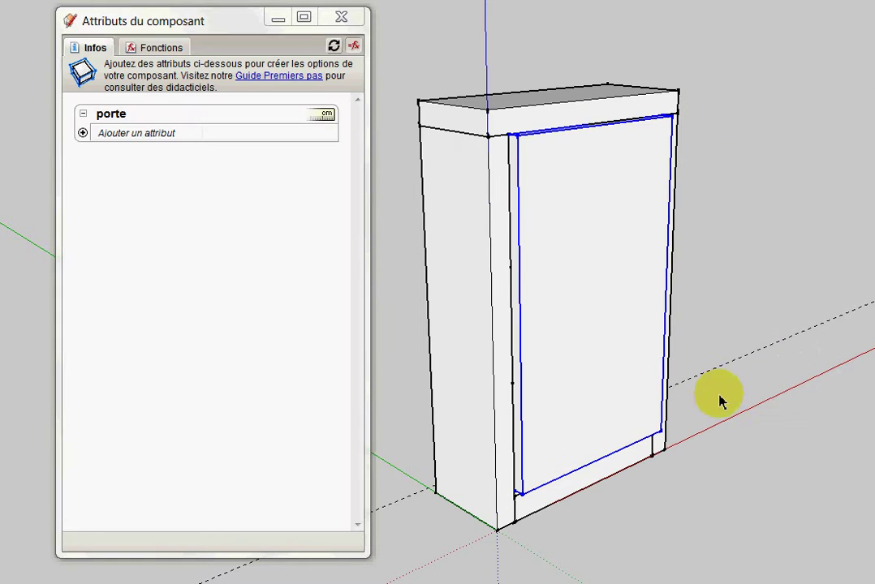
Step: Add a RotZ attribute set to 0 and an onClick attribute to the porte component
{"action": "left_click", "coordinate": [83, 133]}
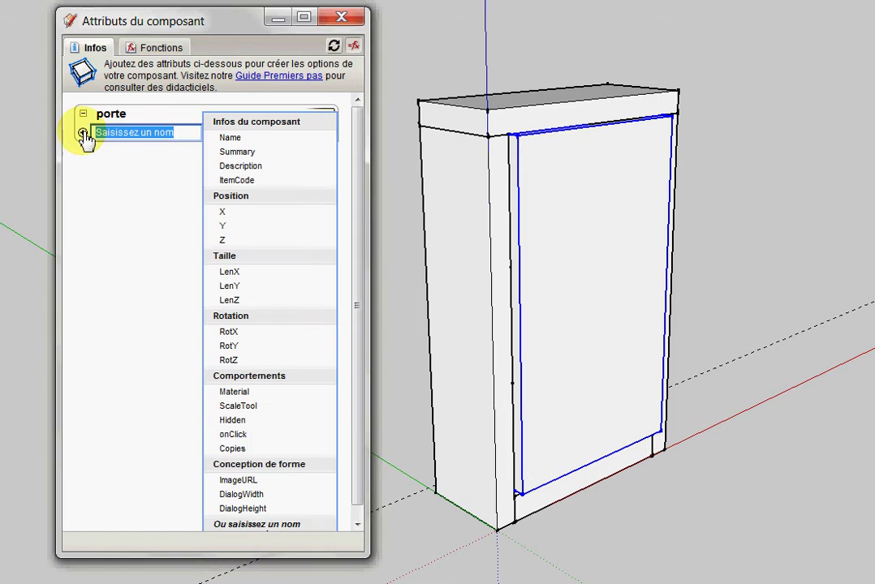
{"action": "left_click", "coordinate": [229, 360]}
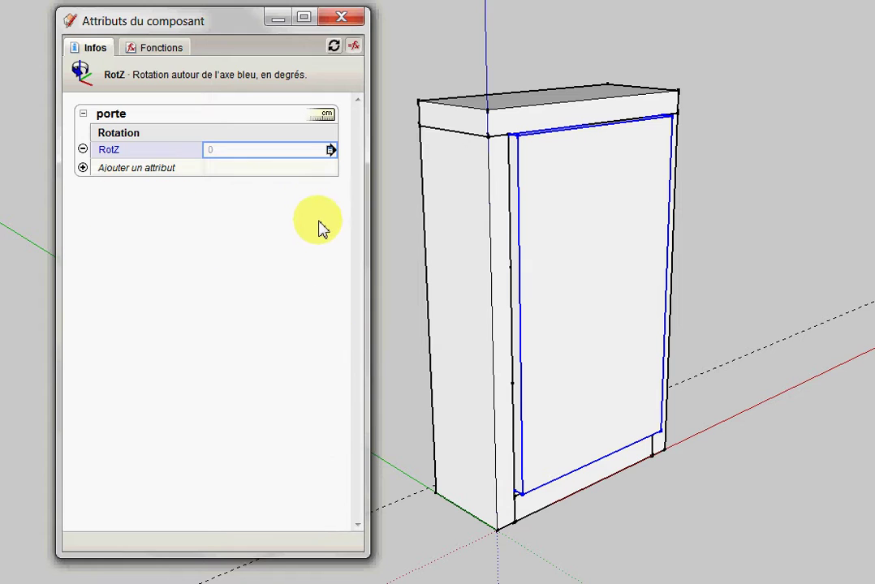
{"action": "left_click", "coordinate": [84, 172]}
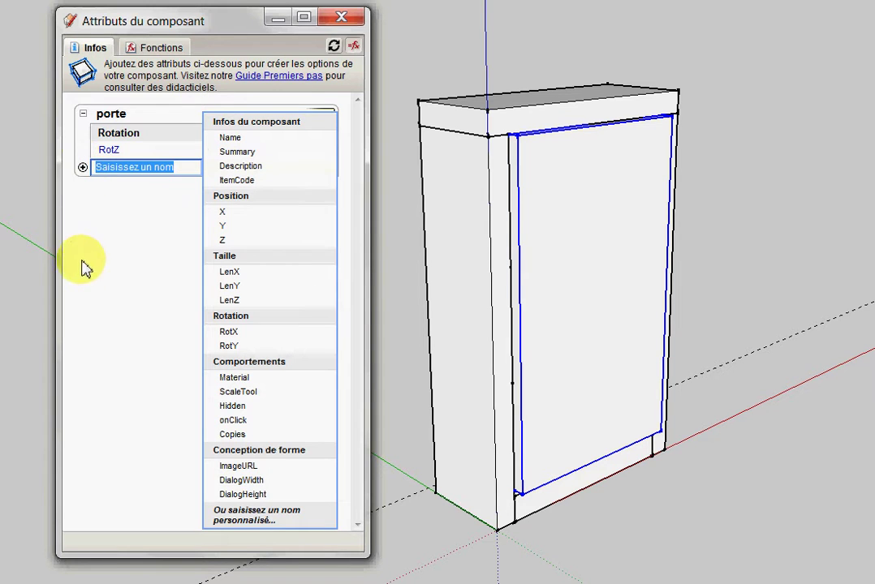
{"action": "left_click", "coordinate": [267, 420]}
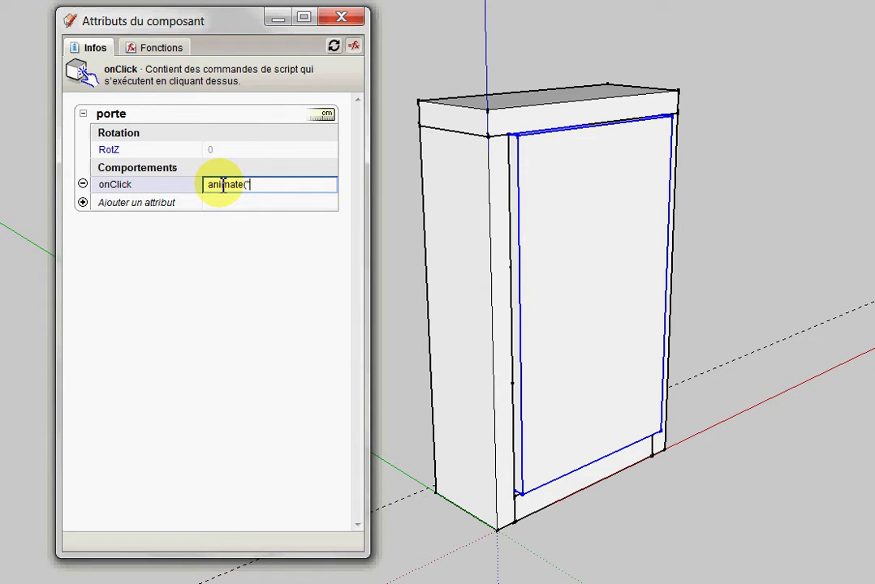
Step: Enter the onClick formula animate("RotZ",-90,0,-90,0 and commit it
{"action": "left_click", "coordinate": [115, 151]}
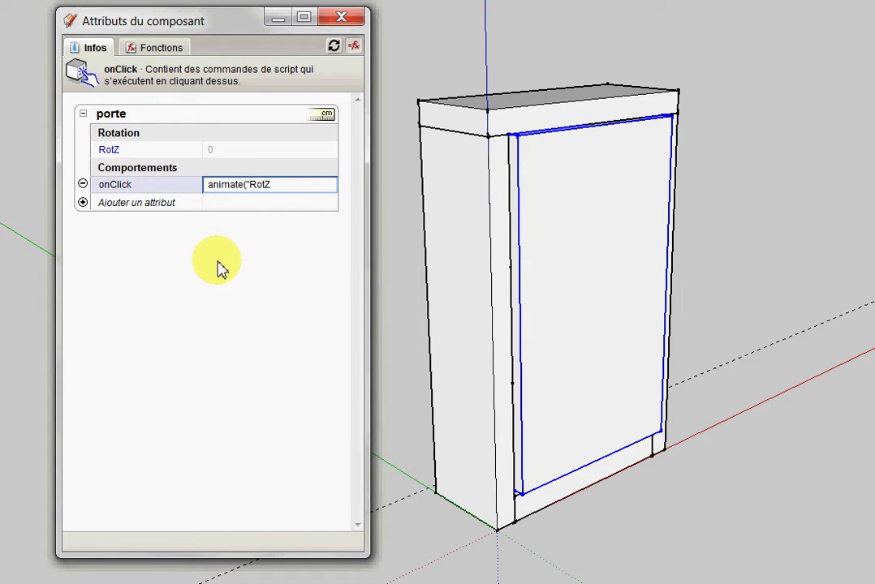
{"action": "type", "text": "\",-90,0,-90,0"}
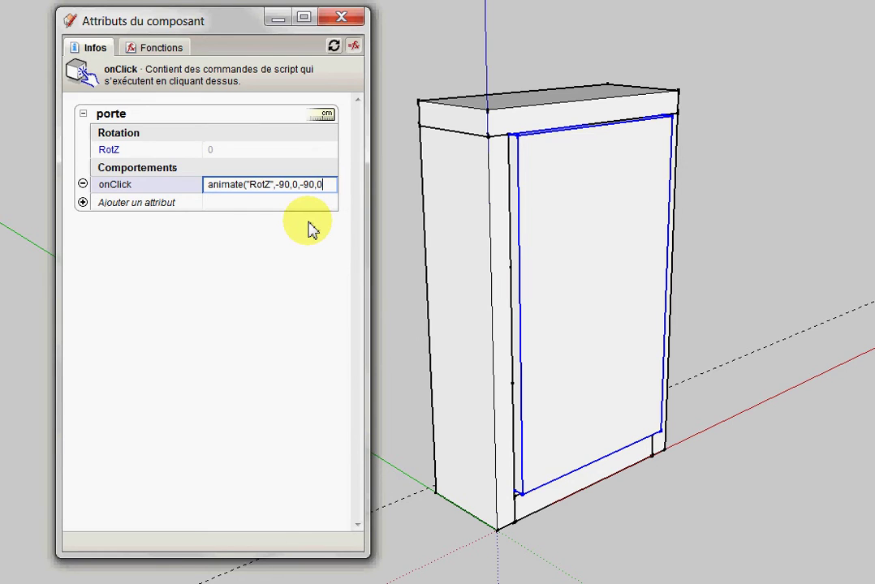
{"action": "left_click", "coordinate": [307, 222]}
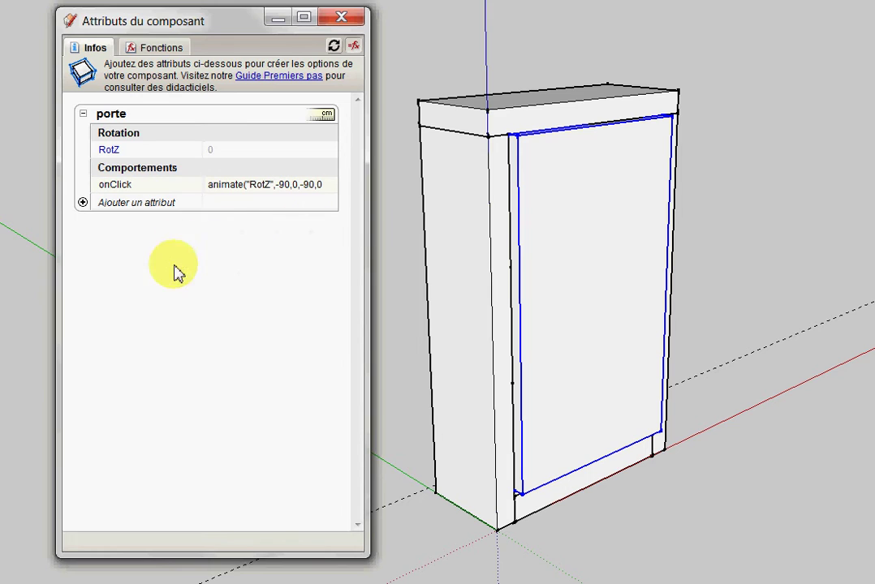
Step: Test the door, dismiss the missing-parenthesis error and complete onClick as animate("RotZ",-90,0,-90,0)
{"action": "left_click", "coordinate": [857, 254]}
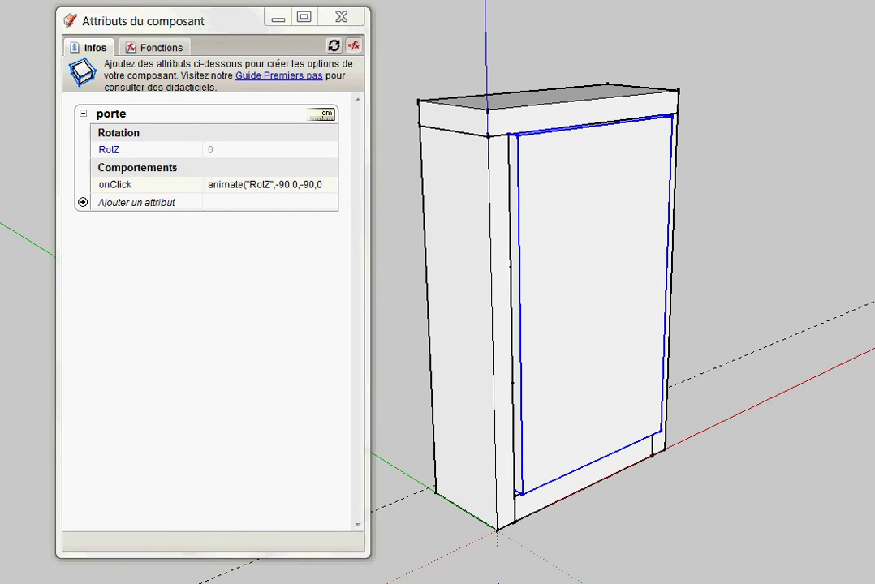
{"action": "left_click", "coordinate": [594, 342]}
{"action": "left_click", "coordinate": [705, 284]}
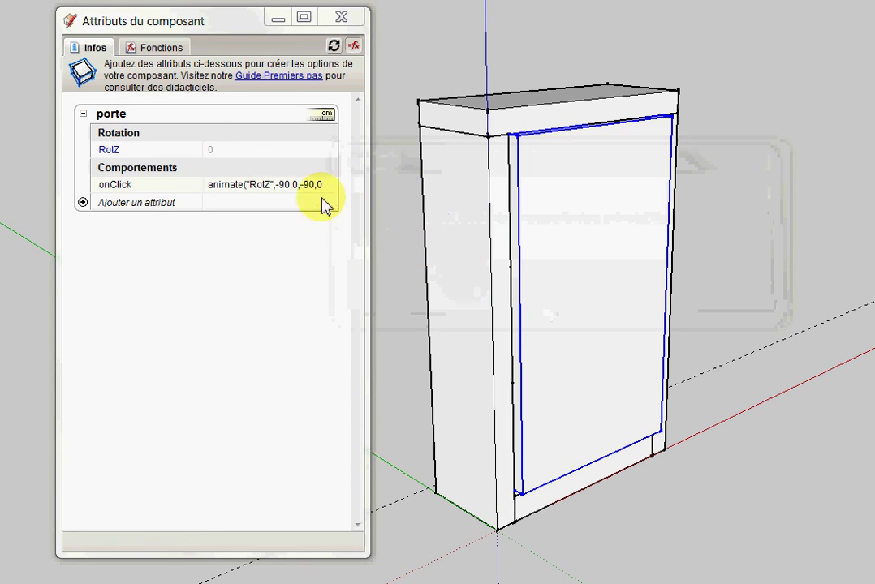
{"action": "left_click", "coordinate": [331, 187]}
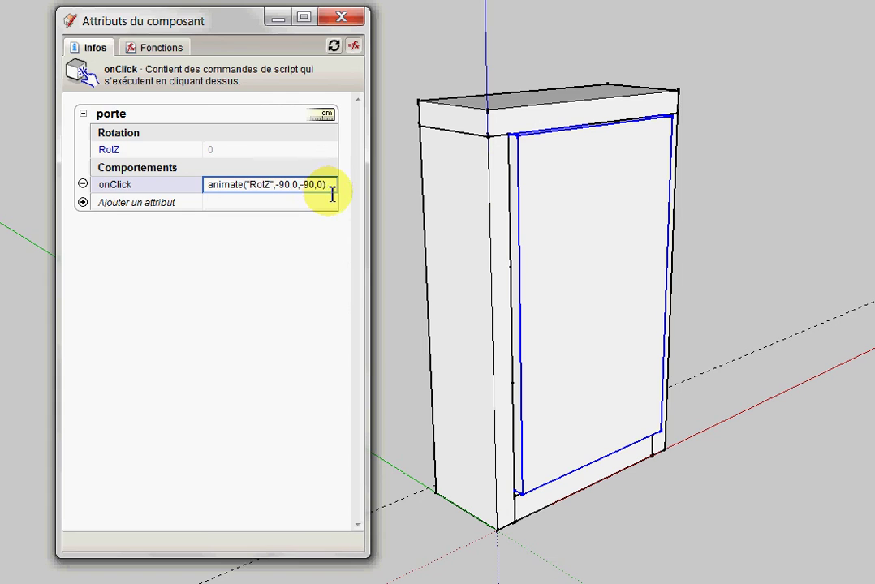
{"action": "left_click", "coordinate": [312, 226]}
Step: Click the door repeatedly with Interact to swing it open and shut
{"action": "left_click", "coordinate": [589, 242]}
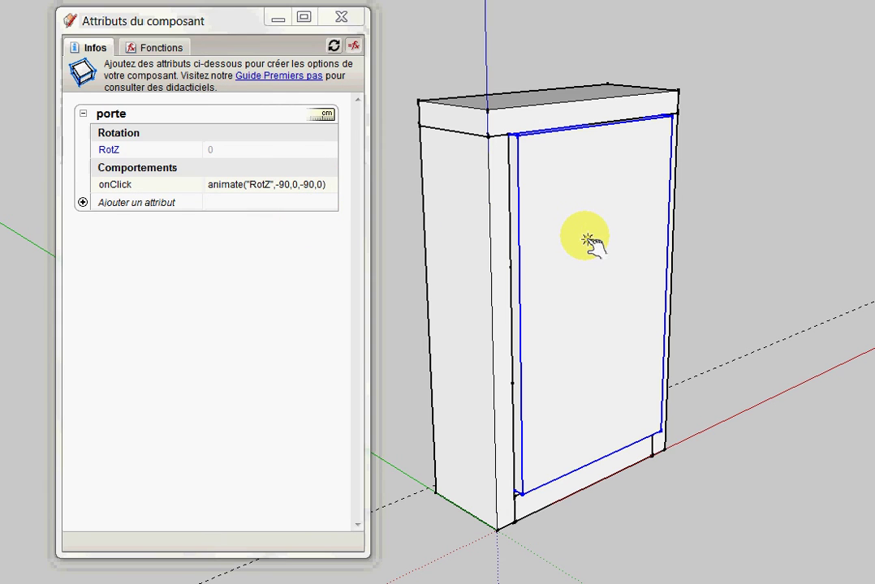
{"action": "left_click", "coordinate": [591, 360]}
{"action": "middle_click_drag", "start_coordinate": [590, 361], "coordinate": [531, 363]}
{"action": "left_click", "coordinate": [574, 329]}
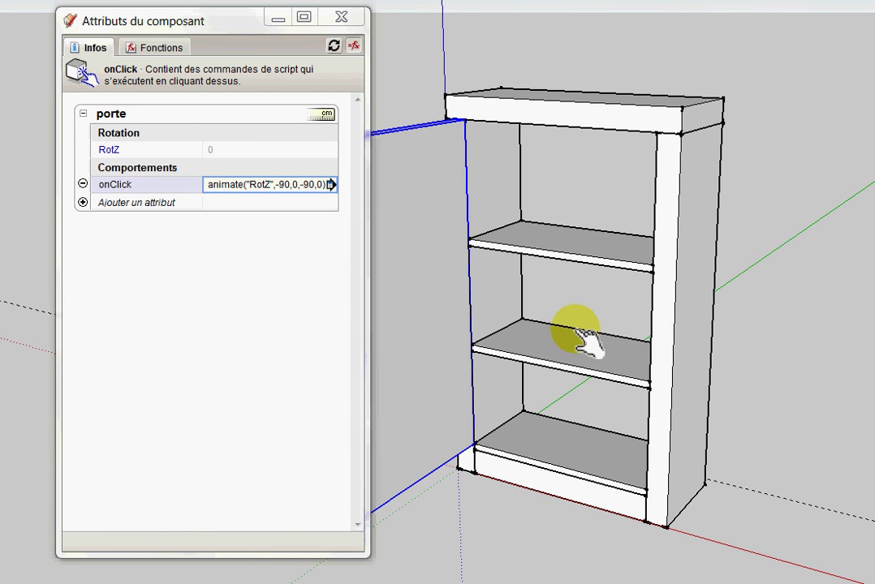
{"action": "left_click", "coordinate": [458, 307]}
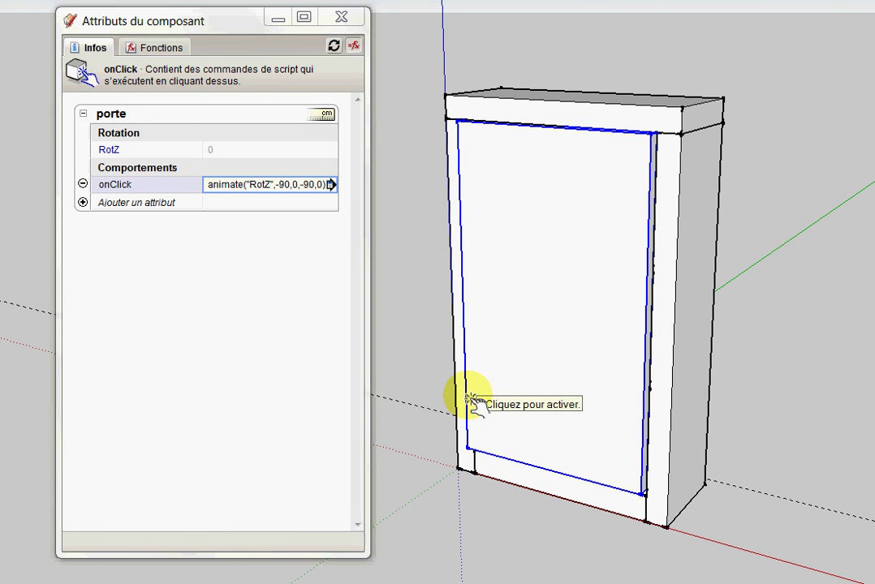
{"action": "left_click", "coordinate": [499, 395]}
{"action": "left_click", "coordinate": [451, 353]}
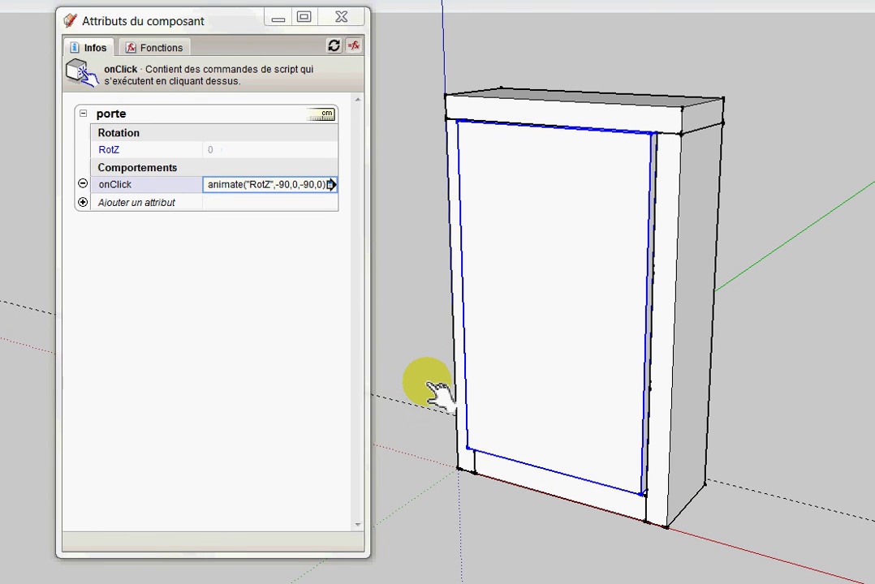